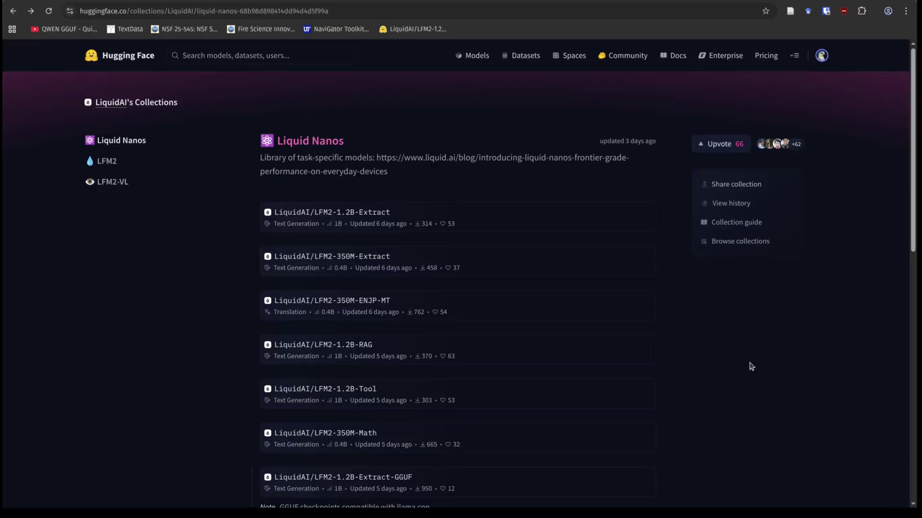
Browse the Liquid Nanos collection and open the LFM2-1.2B-RAG-GGUF model card
scroll(751, 366, down, 3)
scroll(751, 367, up, 3)
scroll(751, 367, down, 3)
scroll(751, 367, up, 3)
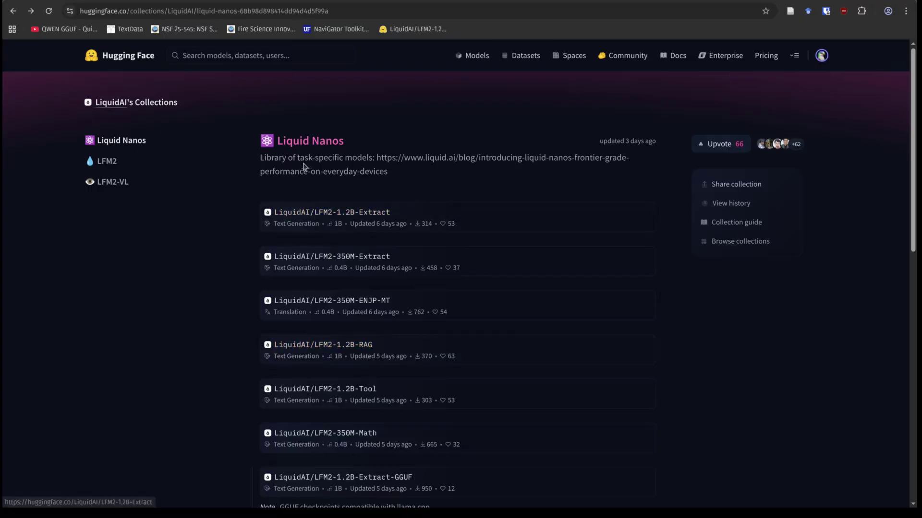
scroll(195, 312, down, 4)
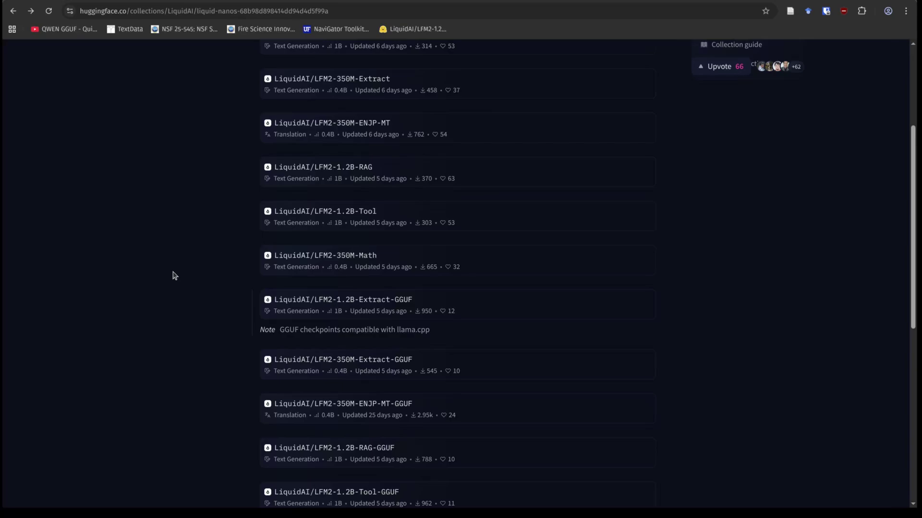
scroll(178, 269, up, 4)
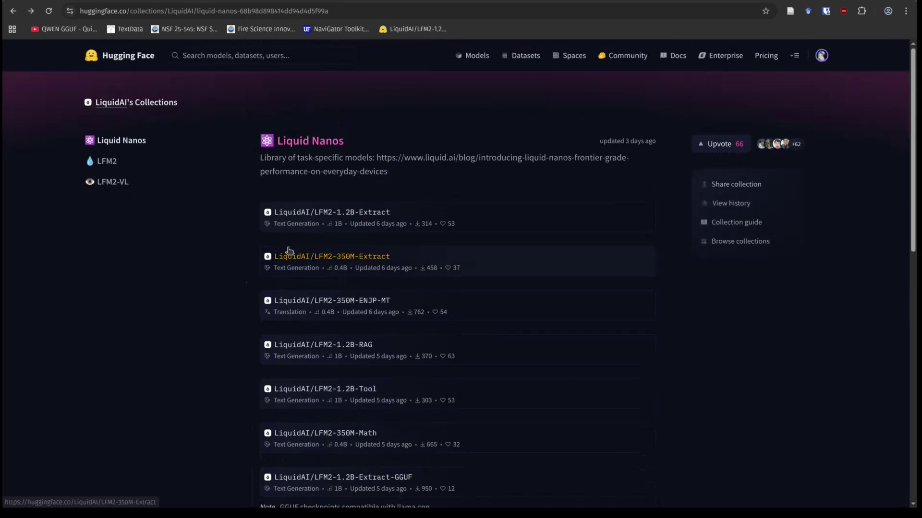
scroll(222, 248, down, 4)
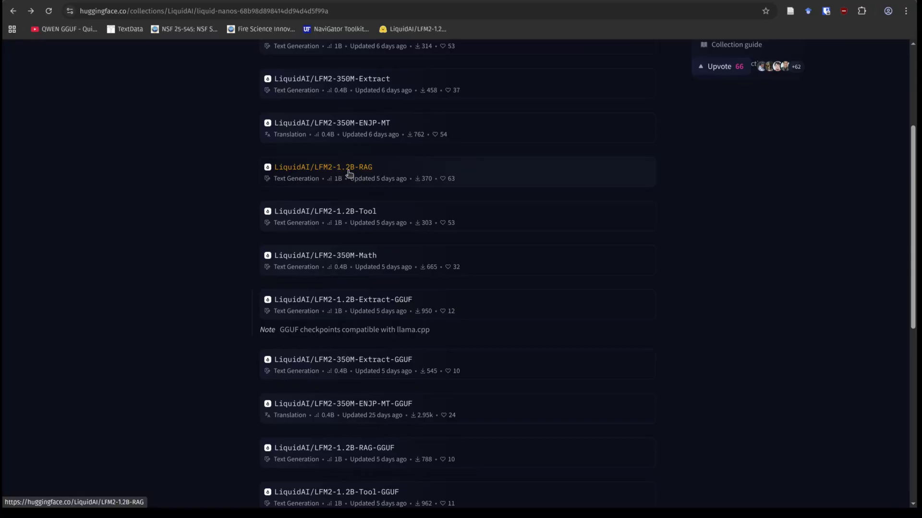
click(379, 453)
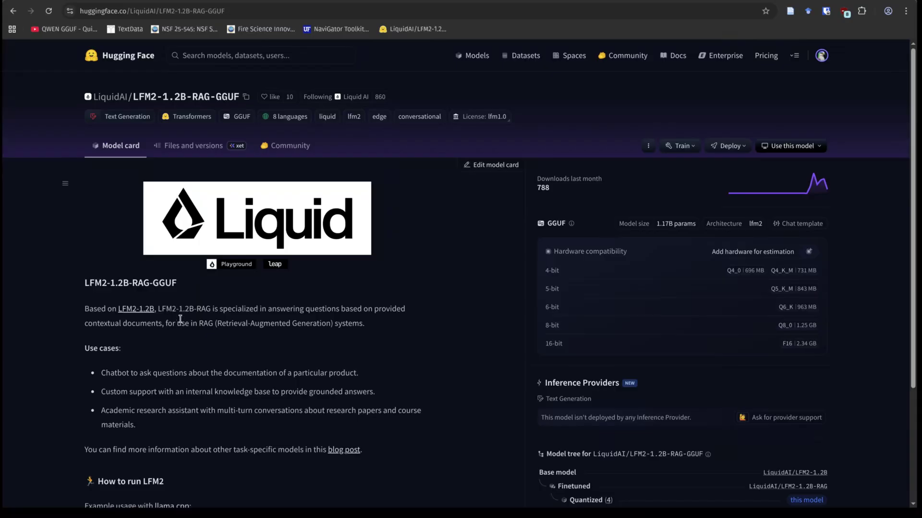
Skim the LFM2-1.2B-RAG-GGUF model card, then switch to the Open WebUI chat tab
drag(183, 310, 194, 310)
click(292, 346)
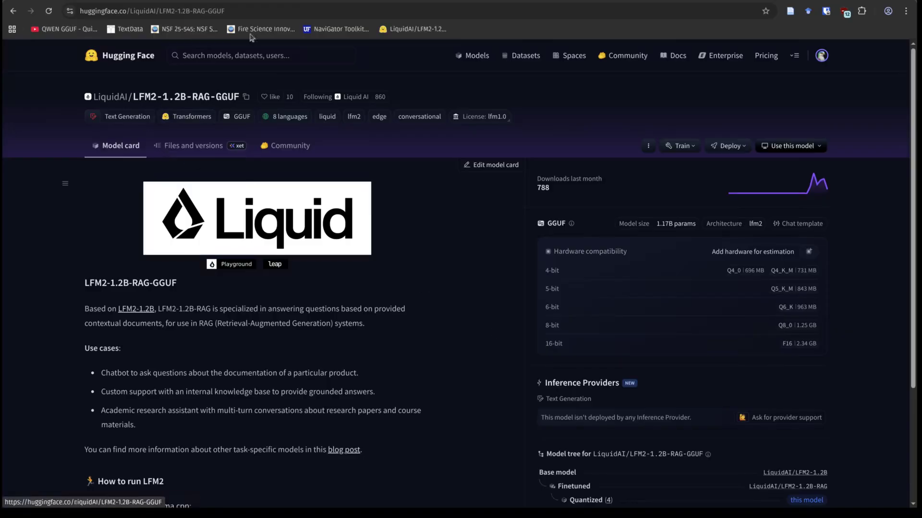
key(ctrl+Tab)
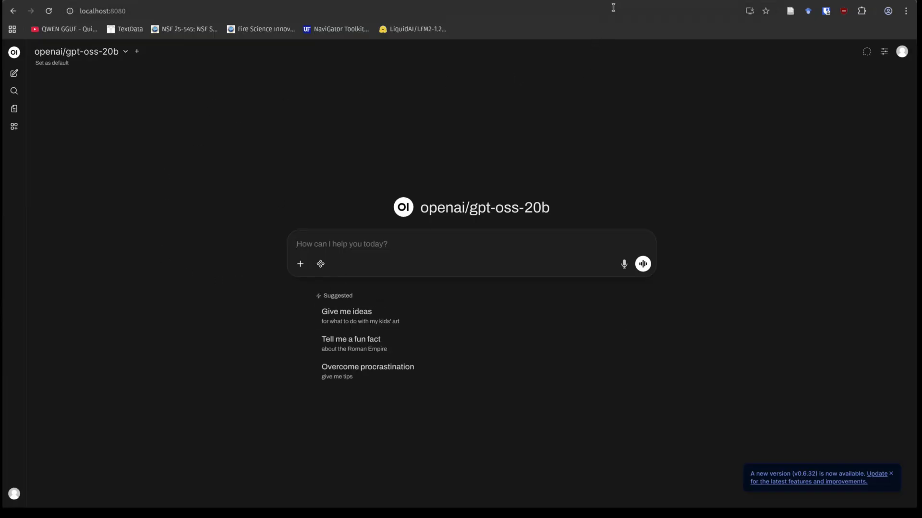
Switch the chat model to lfm2-1.2b-rag and attach the #test knowledge collection
click(88, 54)
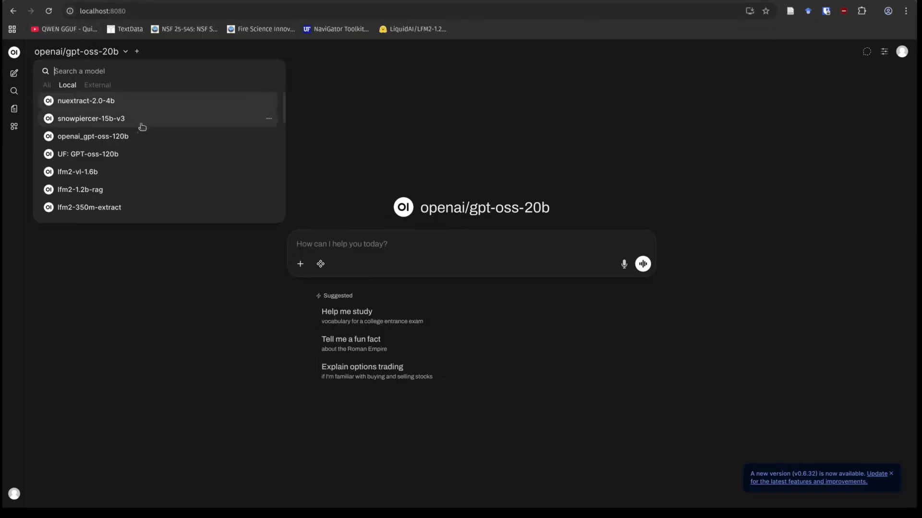
click(117, 195)
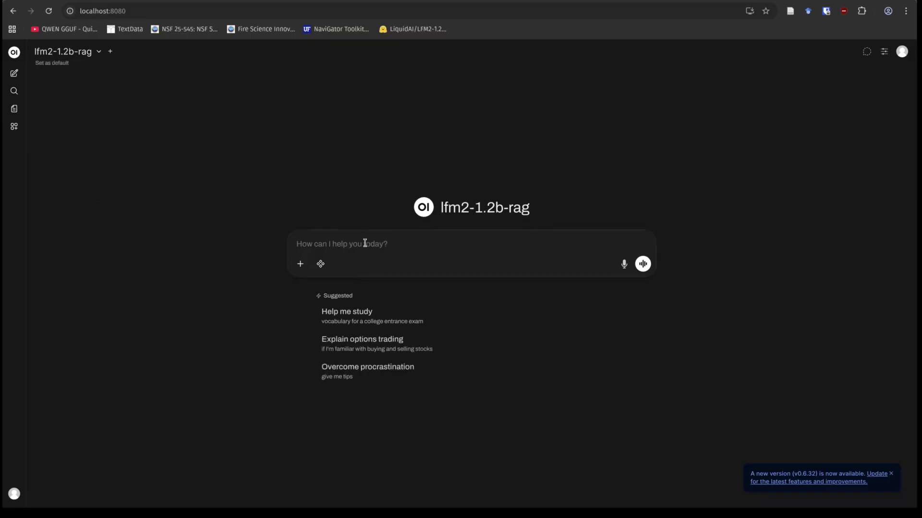
text(#test)
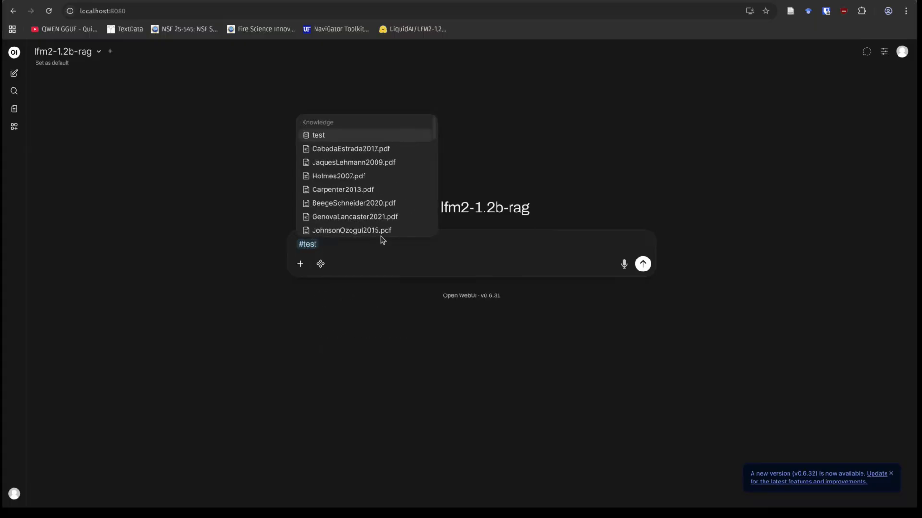
key(Return)
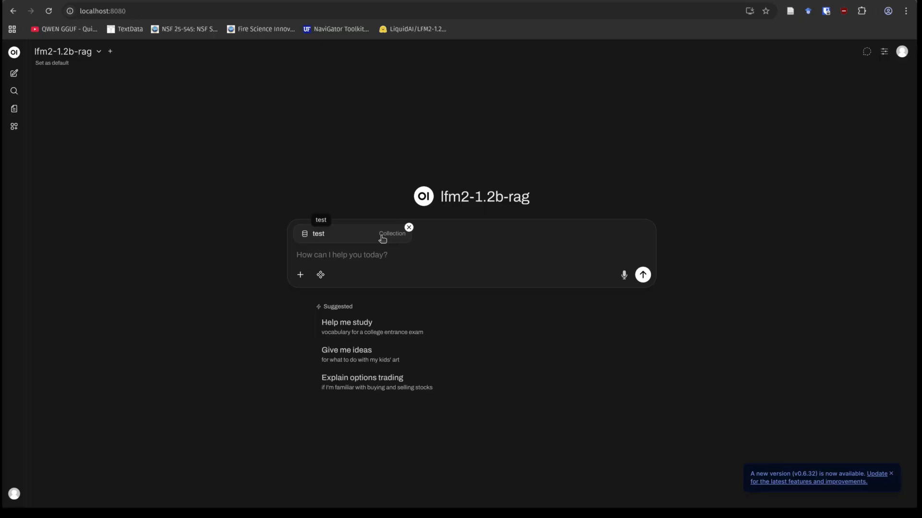
Ask 'what is social agency theory in the context of pedagogical agents'
text(what is social)
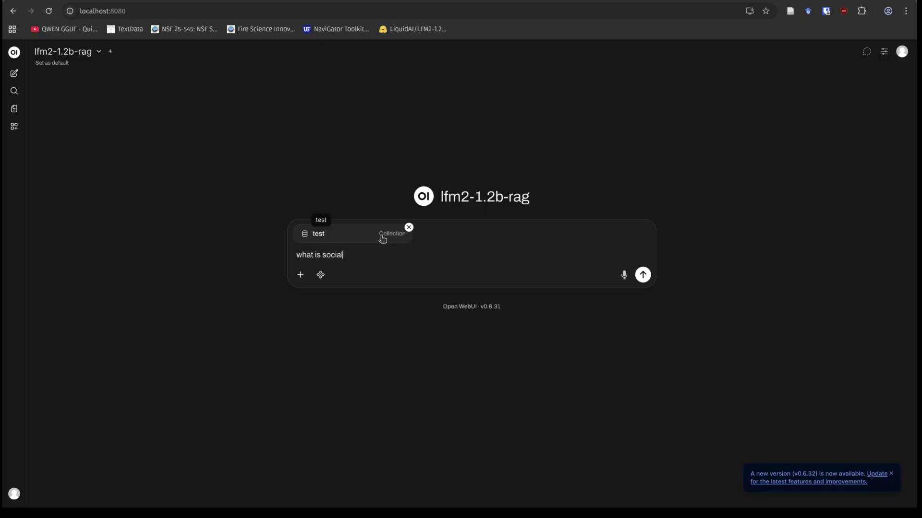
text( agendy theory in the contex)
text(t ng)
key(BackSpace)
key(BackSpace)
key(BackSpace)
text(of pedagogical agents)
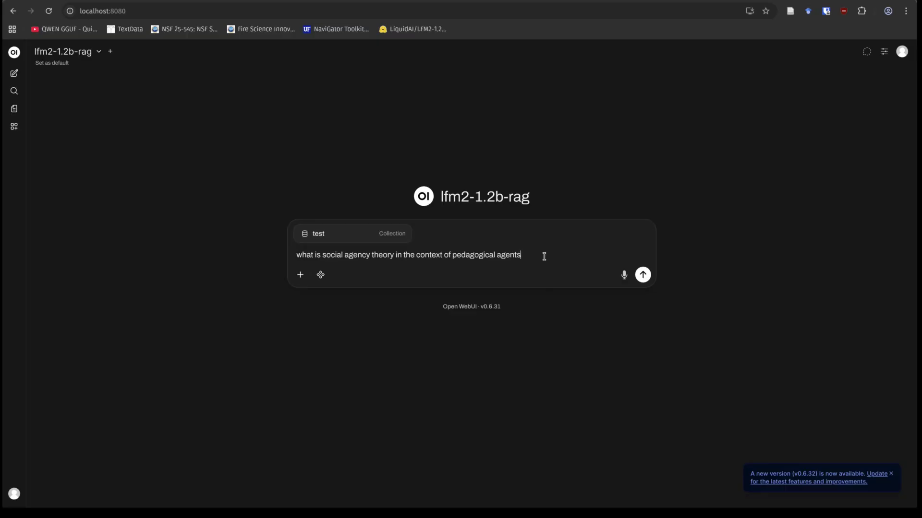
key(Return)
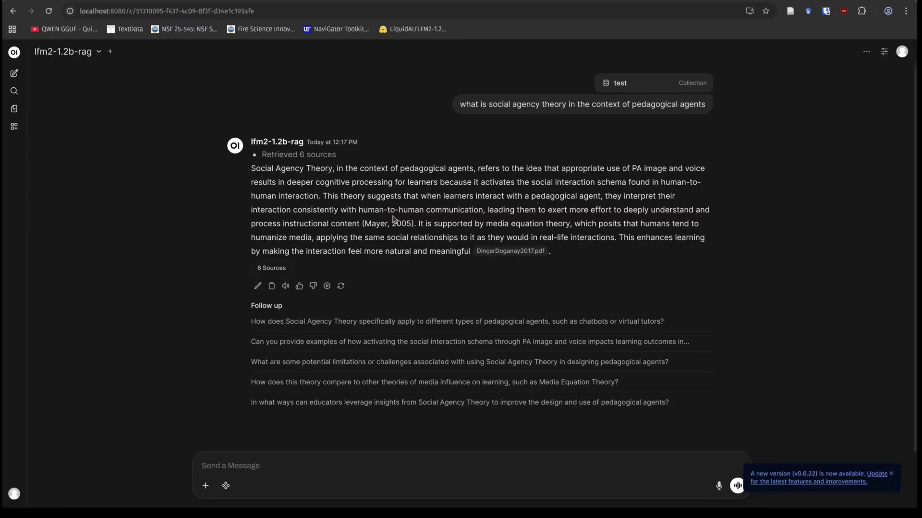
Review lfm2-1.2b-rag's answer and its Mayer (2005) citation
drag(371, 224, 398, 223)
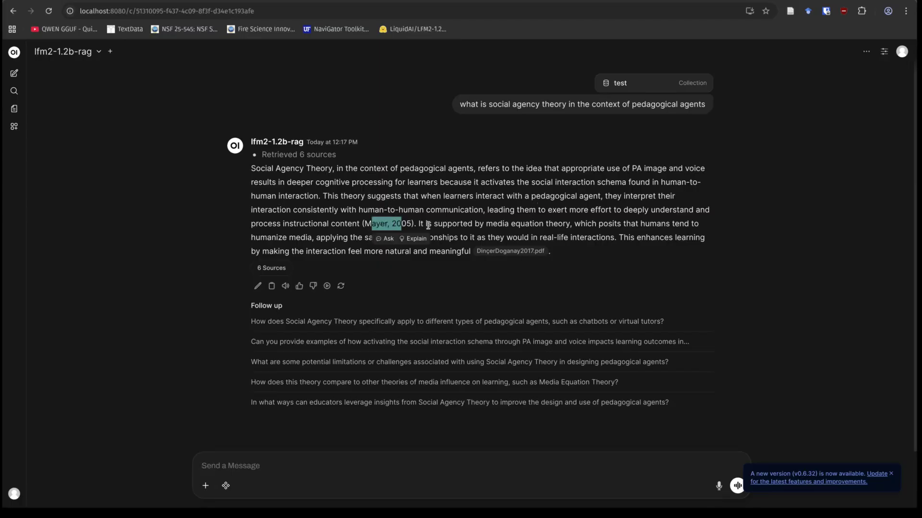
click(427, 224)
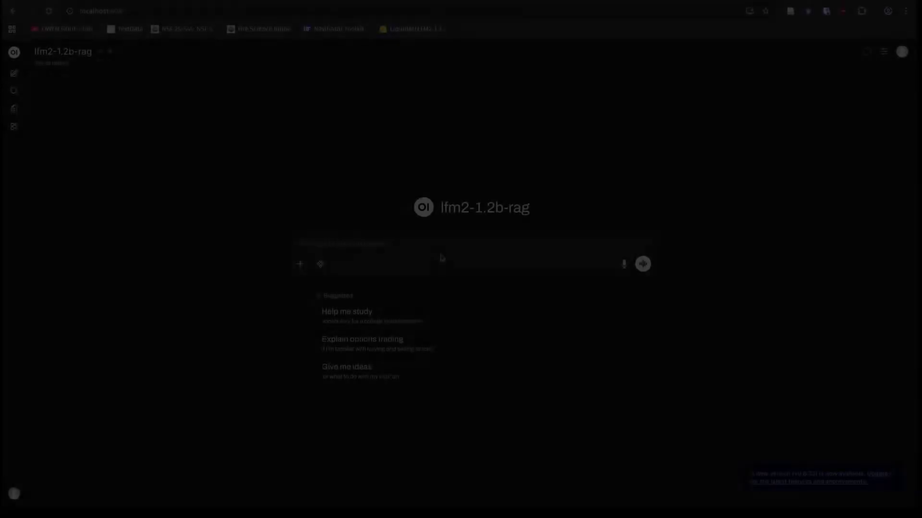
text(sign a)
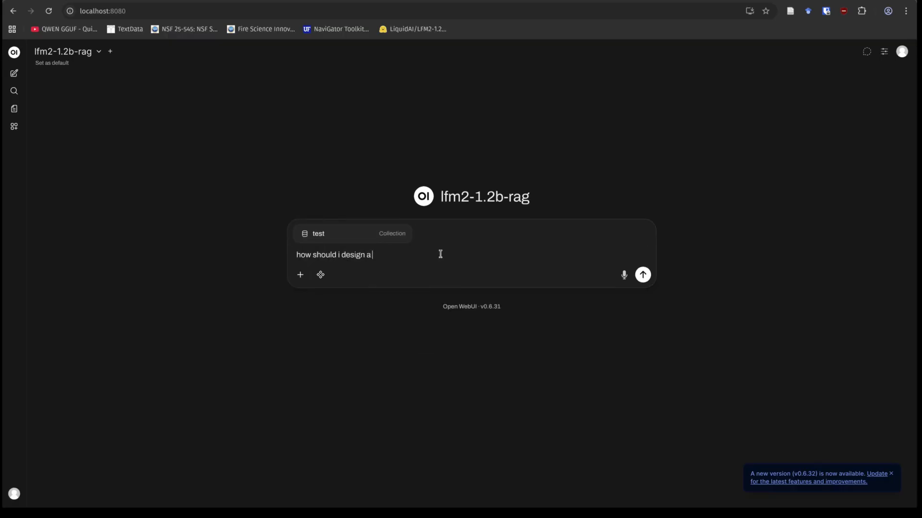
text( pedagogical agent to improve learning)
key(Return)
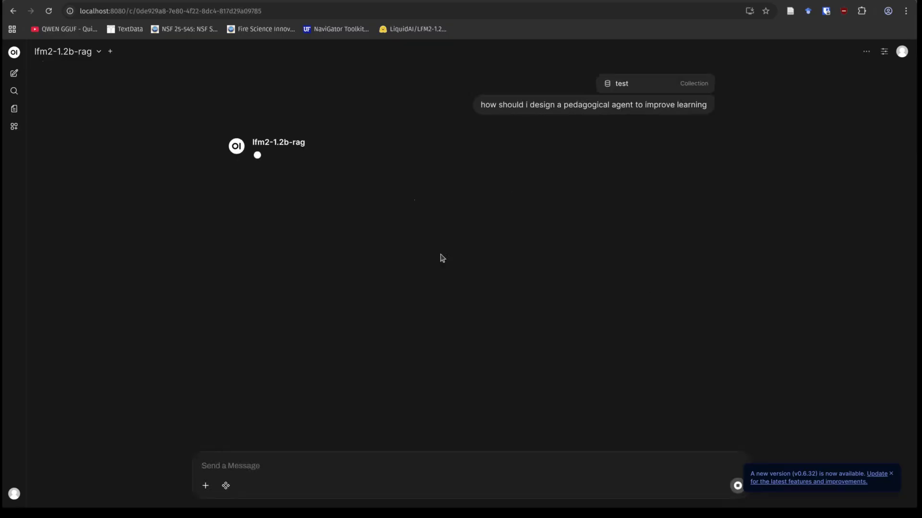
text(gn )
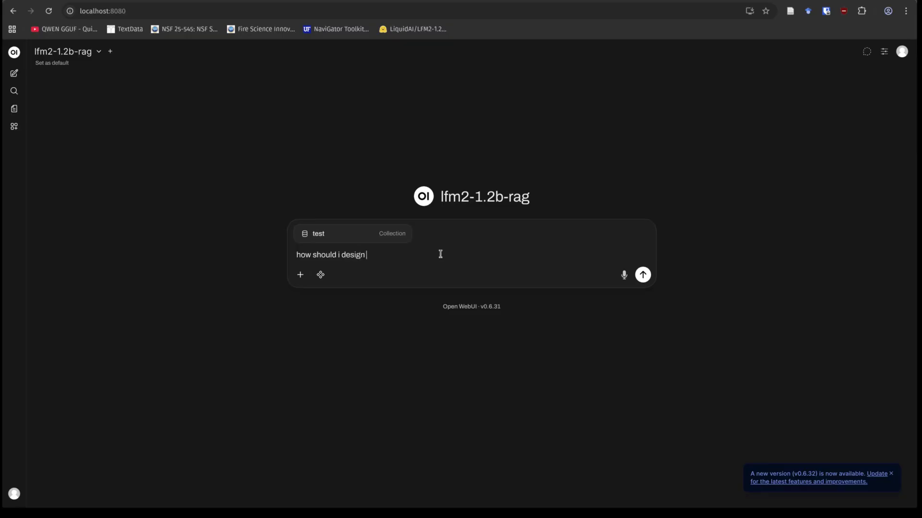
text(a pedagogical agent to imprp)
key(BackSpace)
text(ove learning)
key(Return)
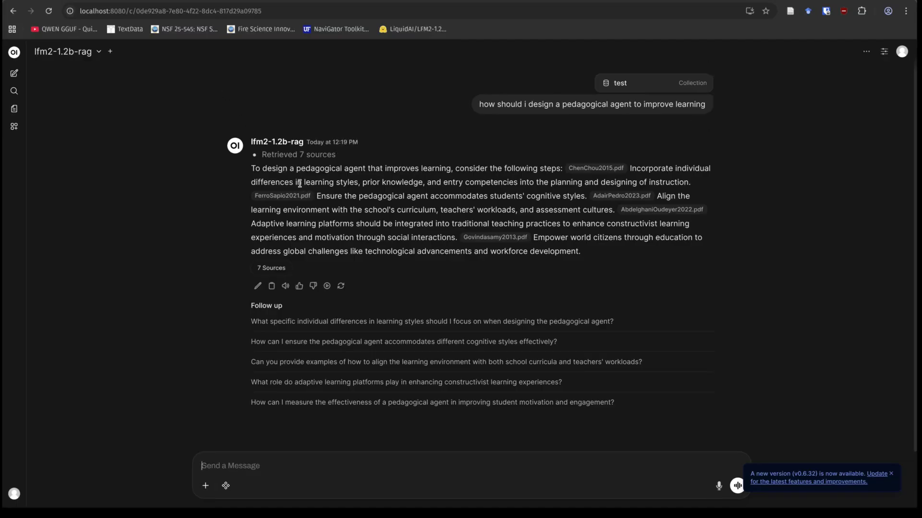
drag(305, 182, 360, 186)
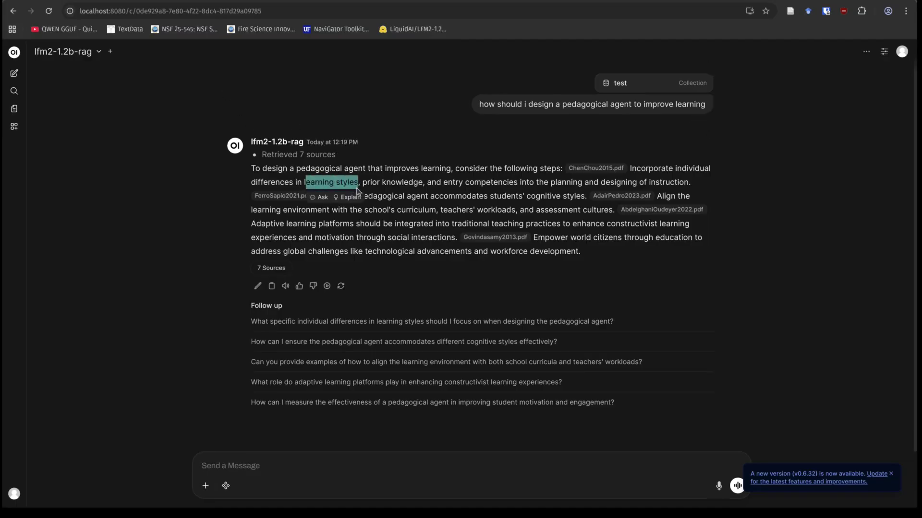
click(386, 185)
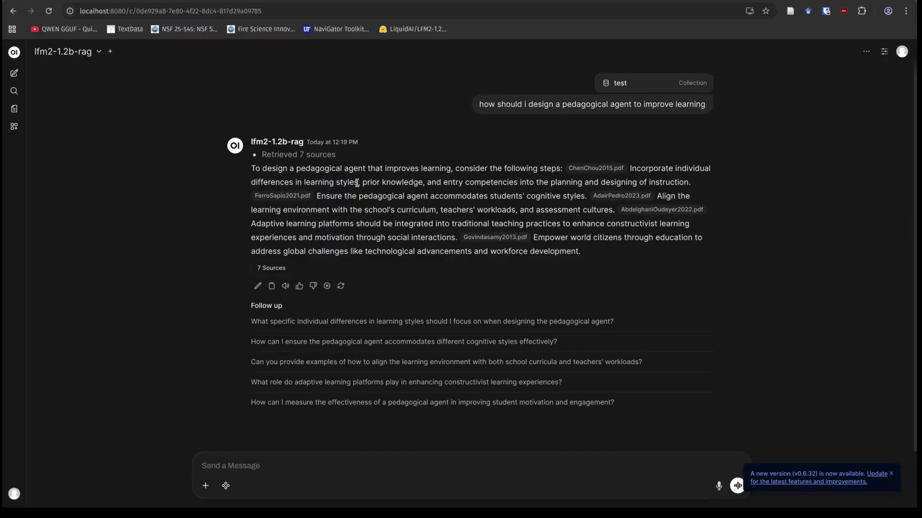
drag(359, 182, 308, 183)
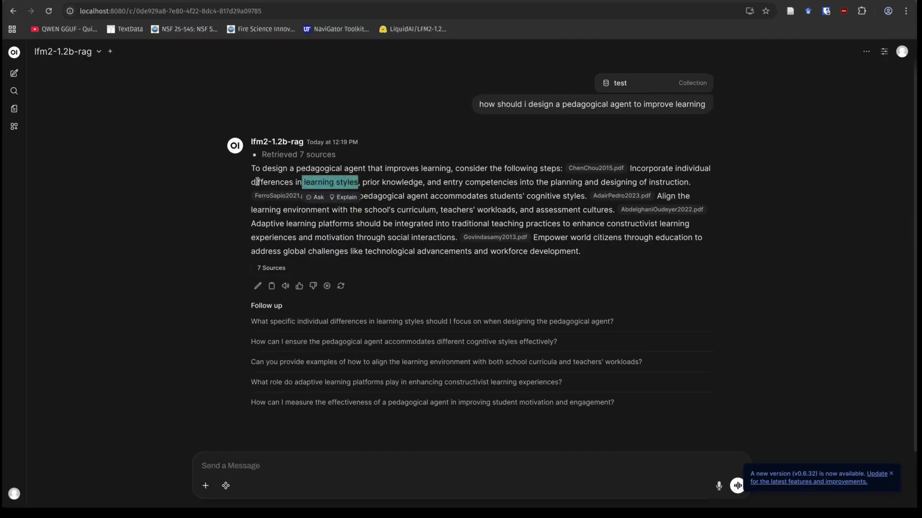
click(153, 208)
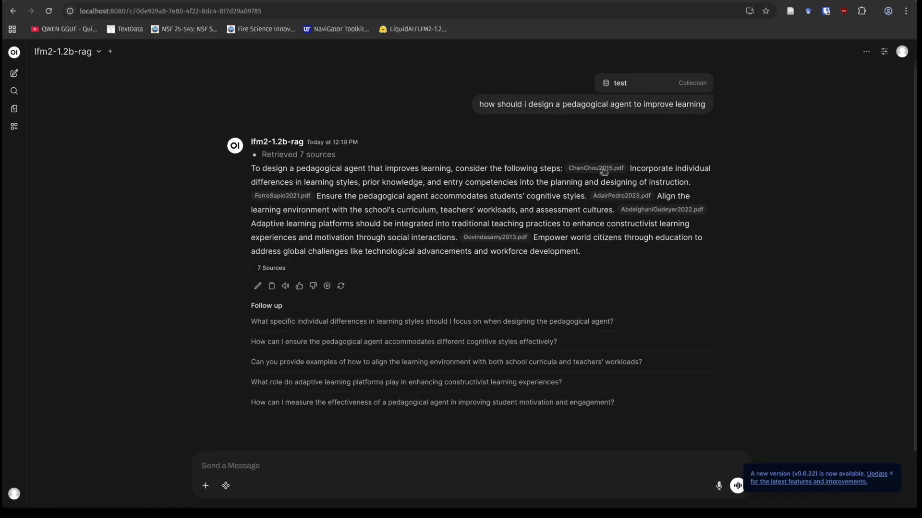
click(110, 52)
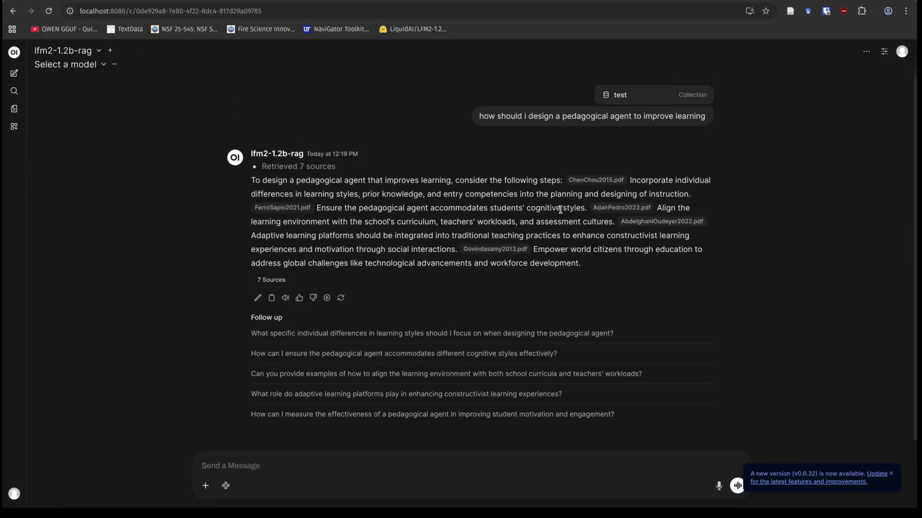
click(114, 65)
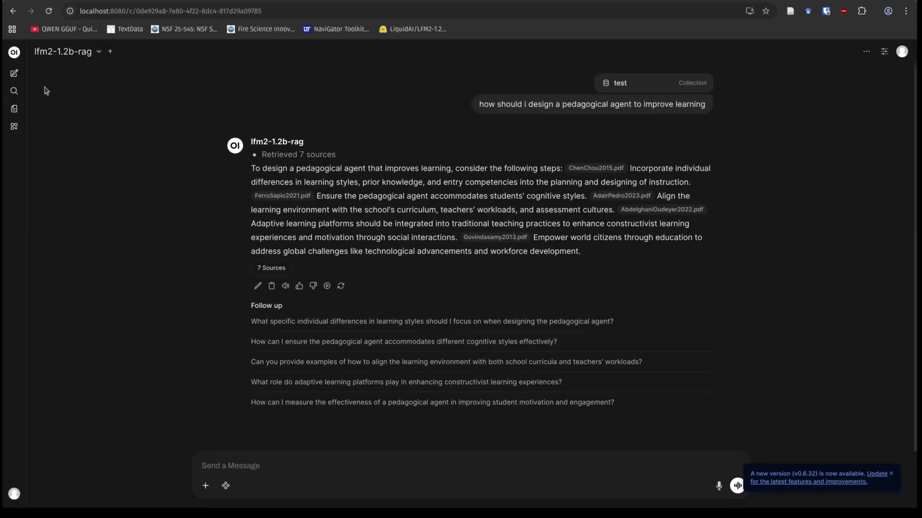
Start a new chat with #test attached and add mistral-medium-2505 as a second model
click(14, 73)
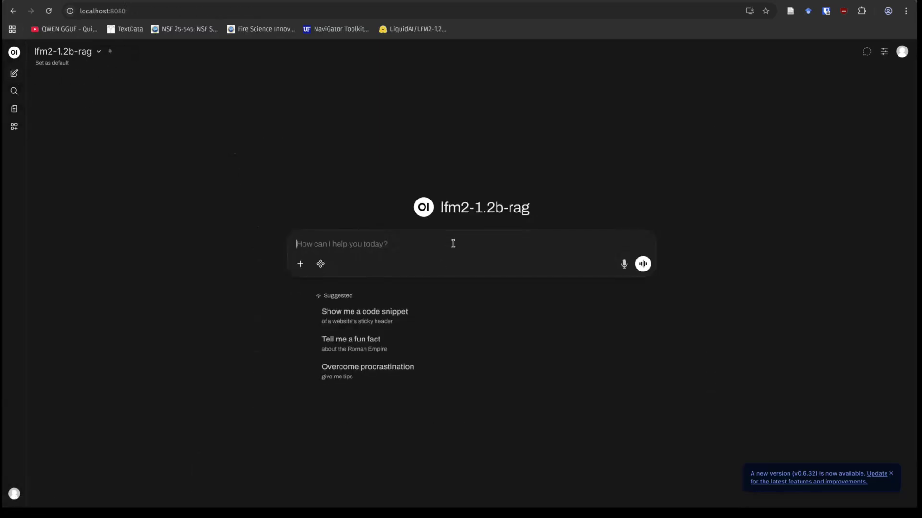
text(#test)
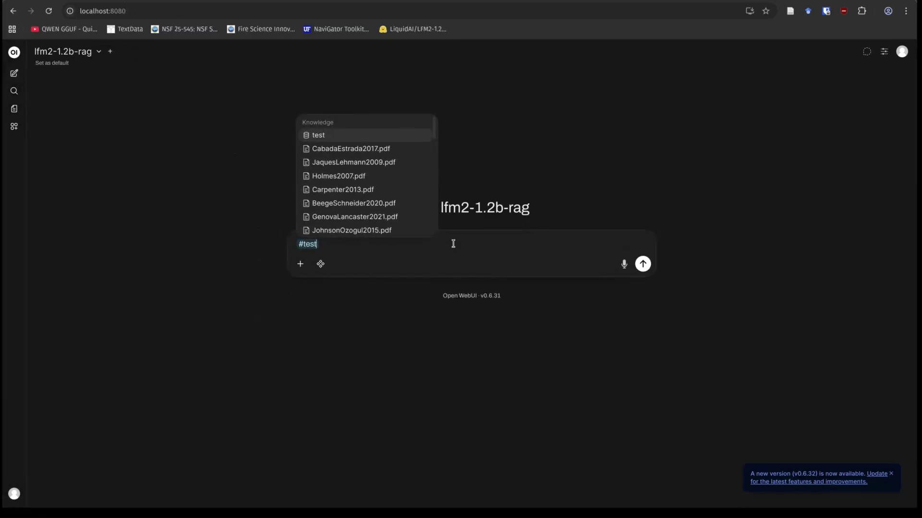
key(Return)
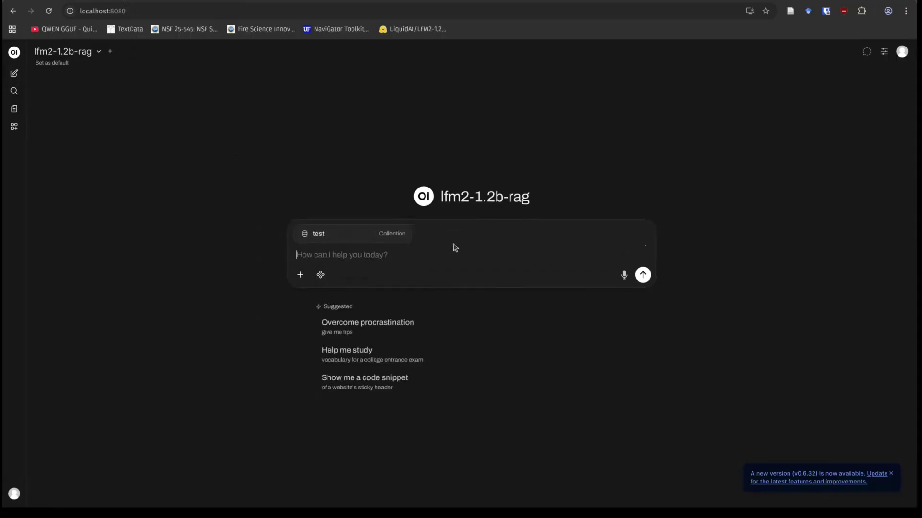
click(110, 52)
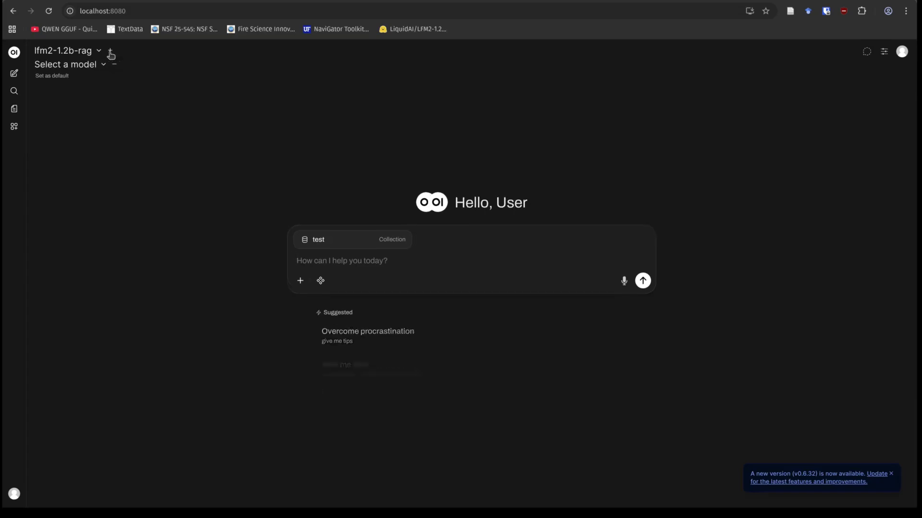
click(96, 65)
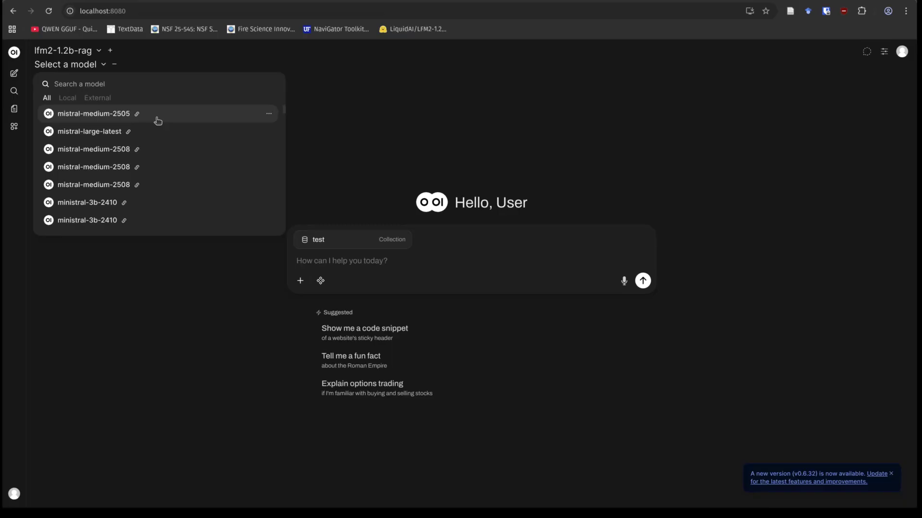
click(158, 120)
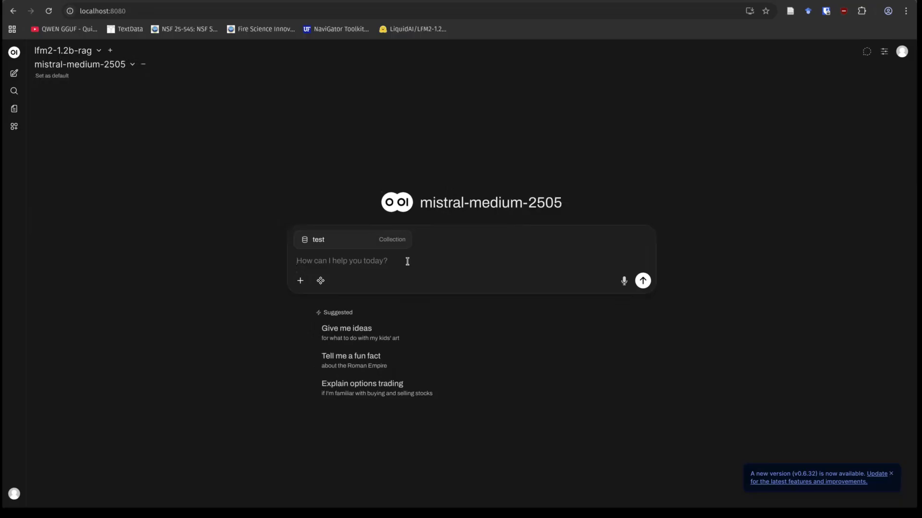
Ask both models 'what is social agency theory in the context of pedagogical agents?'
text(what is )
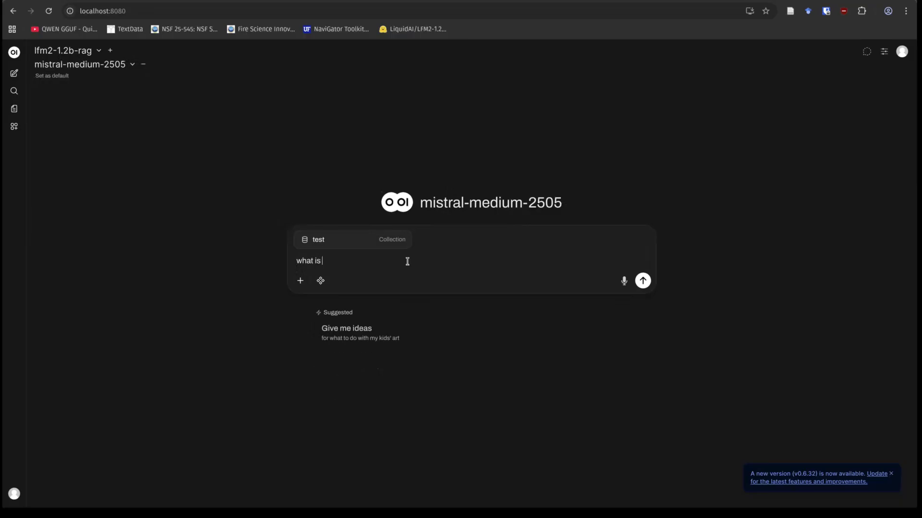
text(social agendy theory in th)
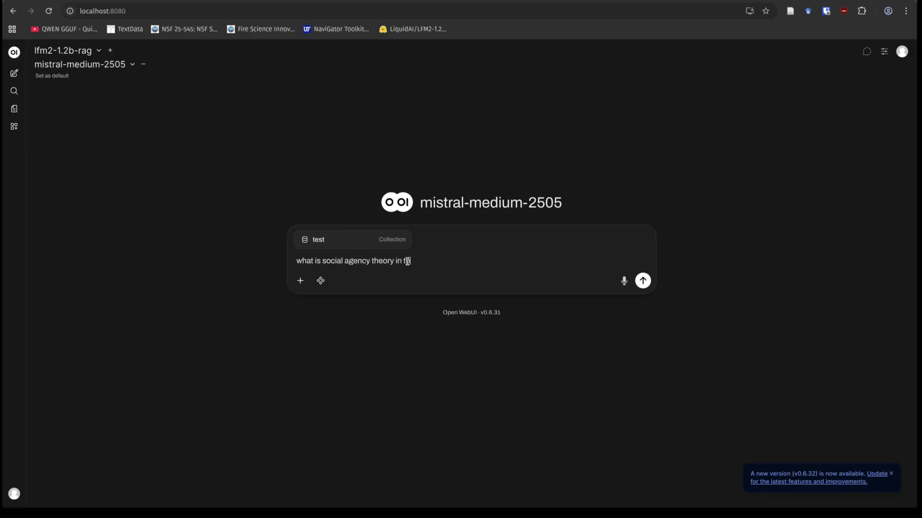
text(e context of pedagogical agn)
key(BackSpace)
text(ents?)
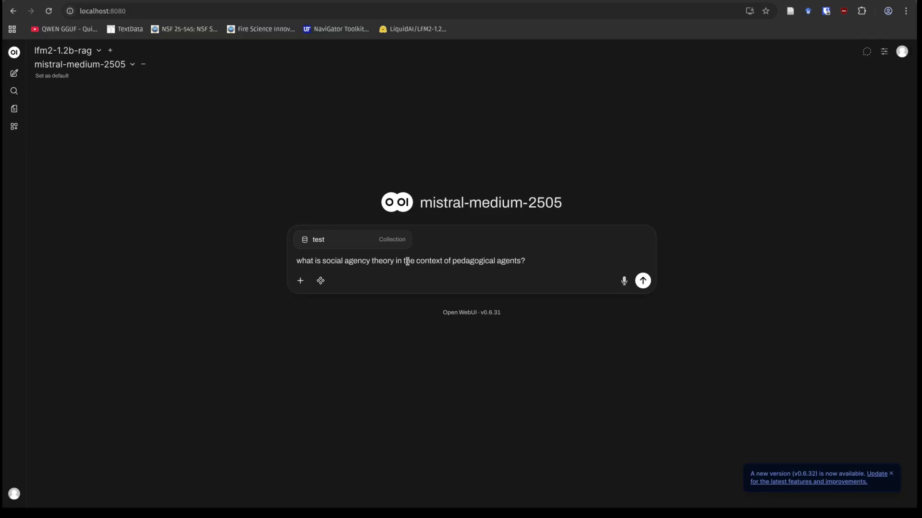
key(Return)
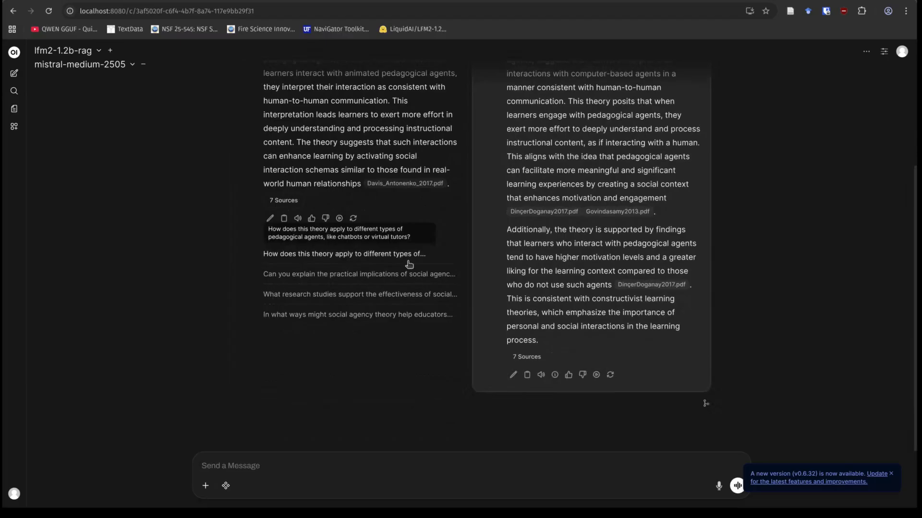
Scroll through the lfm2-1.2b-rag and mistral-medium-2505 answers side by side as they finish
scroll(336, 254, up, 1)
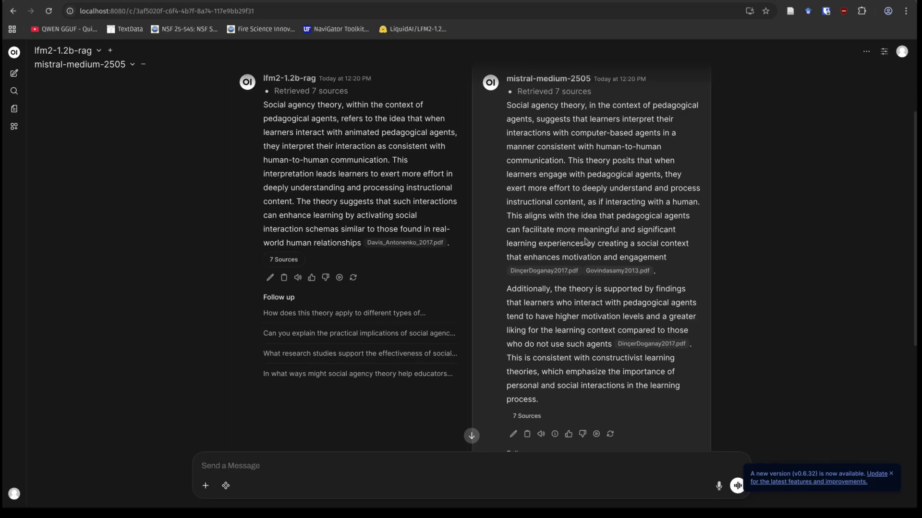
scroll(674, 235, down, 1)
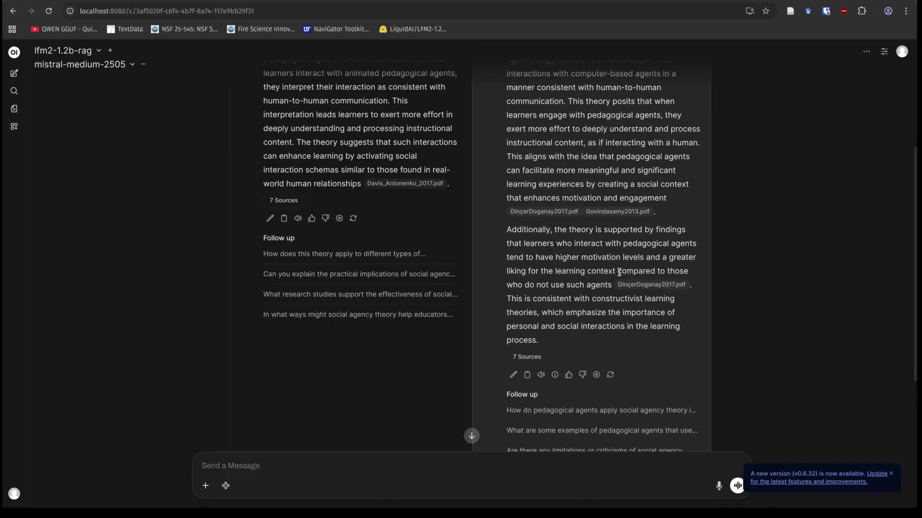
scroll(581, 287, up, 2)
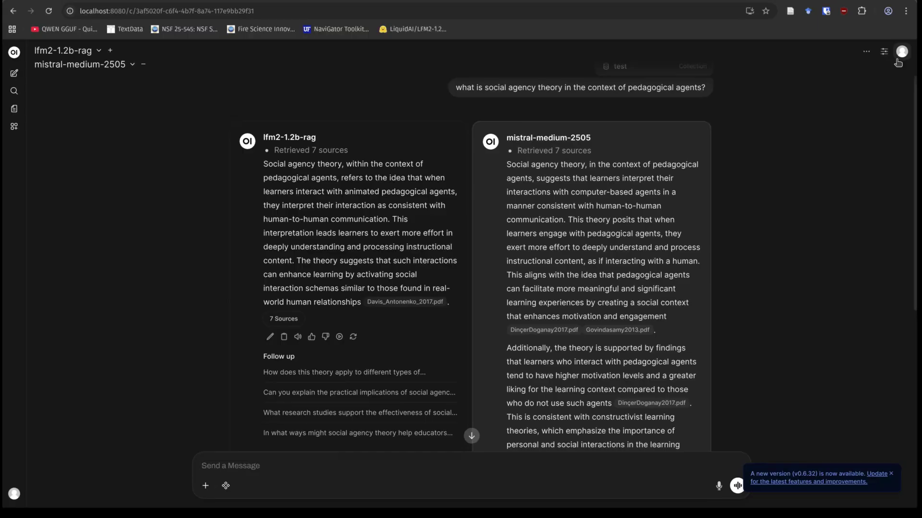
click(898, 62)
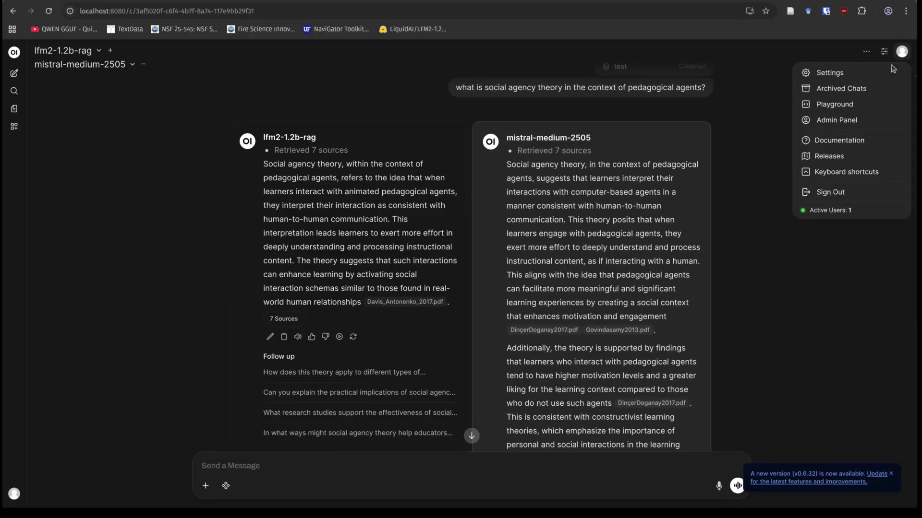
Open the admin Documents settings to review chunk size 1000, granite embedding, Top K 10 and the RAG template
click(826, 122)
click(163, 53)
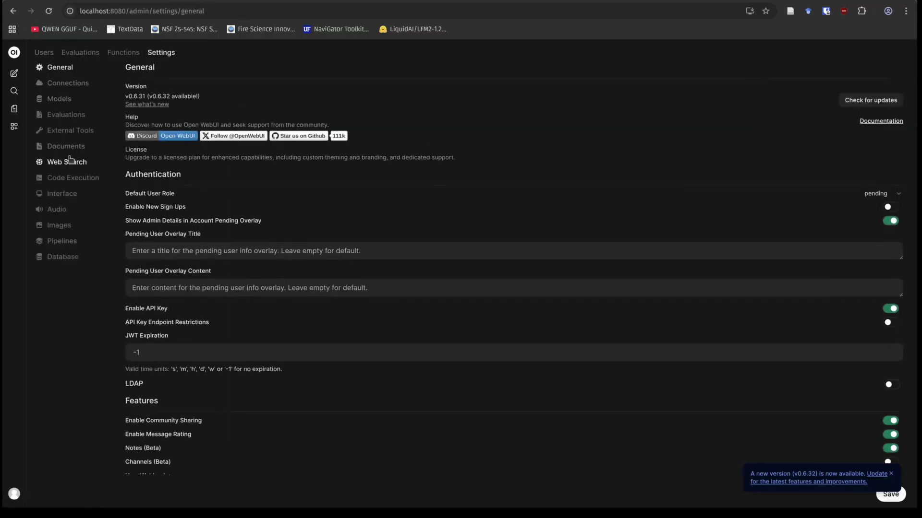
click(65, 147)
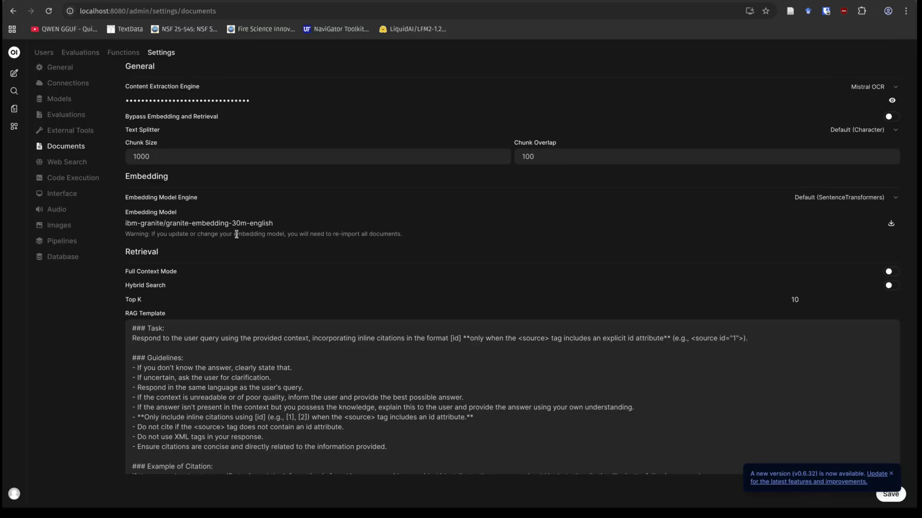
scroll(481, 273, down, 4)
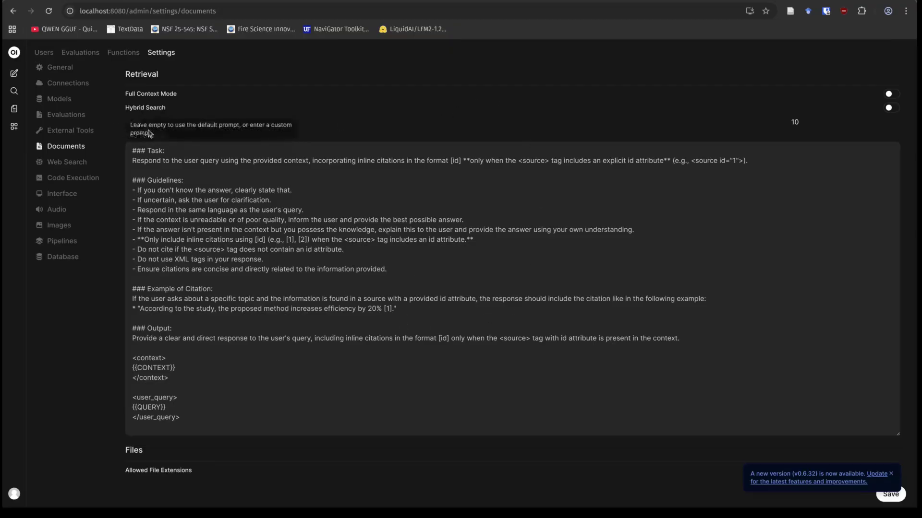
scroll(499, 249, up, 4)
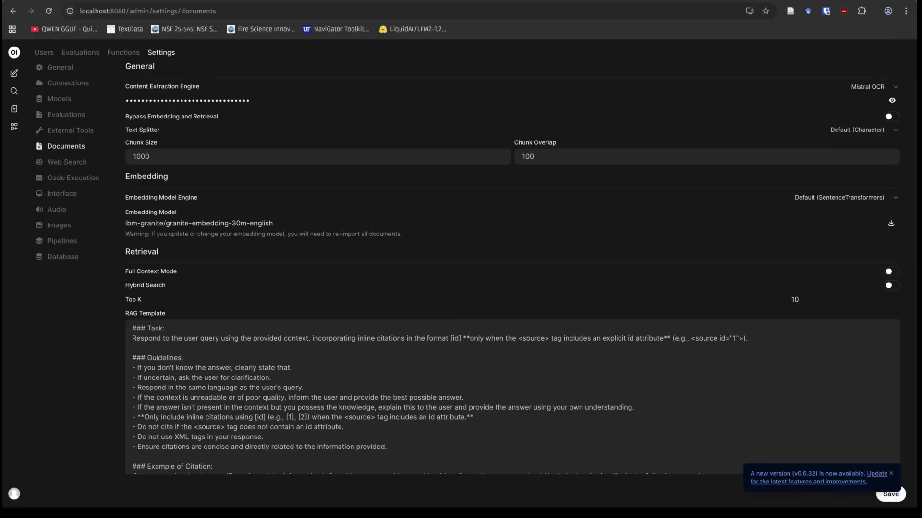
Return to the LiquidAI/LFM2-1.2B-RAG-GGUF Hugging Face tab
click(206, 1)
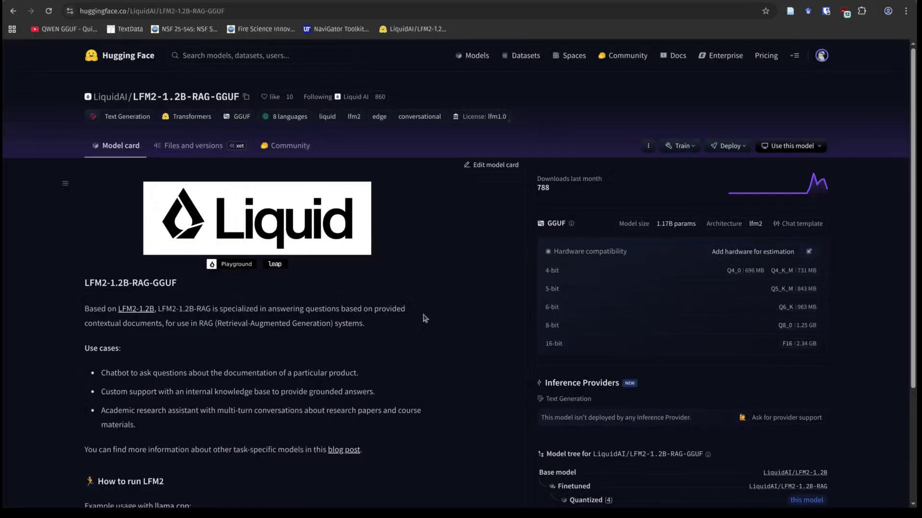